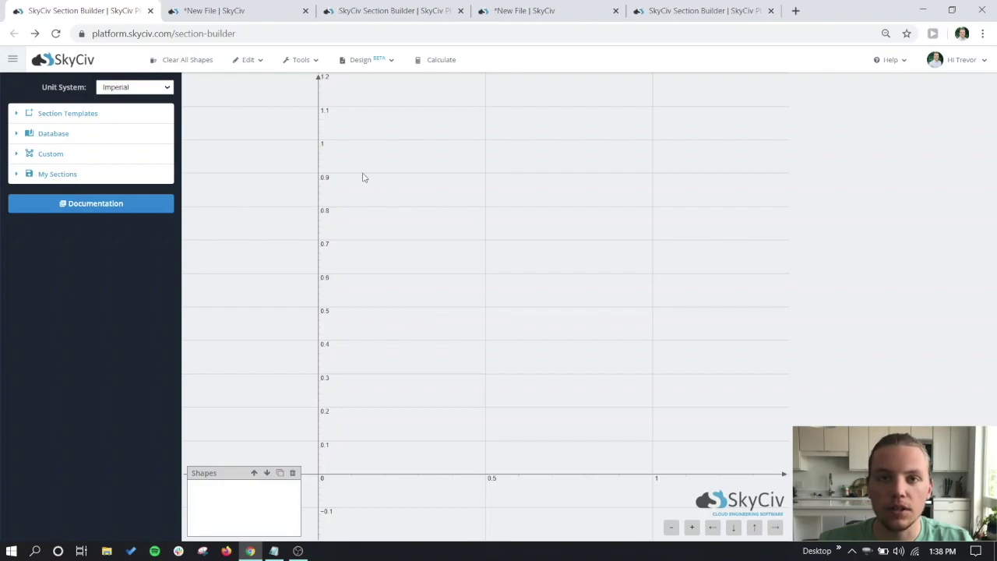
Step: Open the DXF Import Options dialog from Custom and check the 0.0001 in merge tolerance
left_click(75, 159)
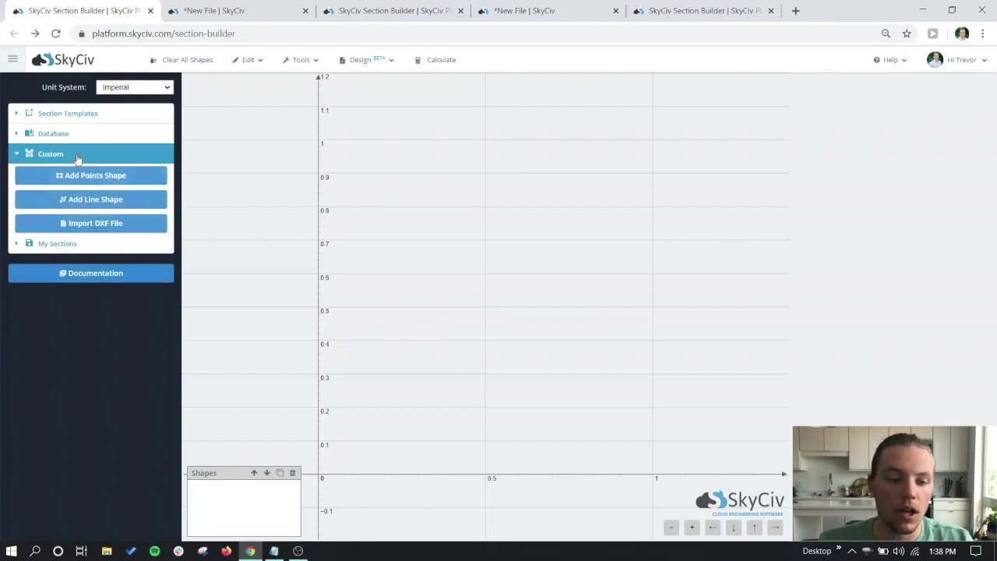
left_click(69, 226)
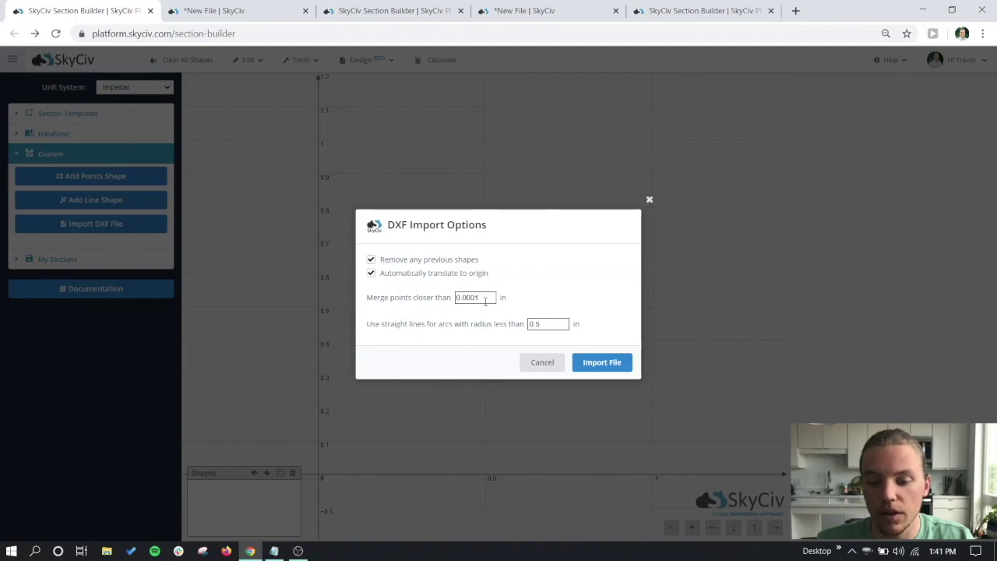
left_click_drag(363, 299, 436, 300)
left_click(453, 298)
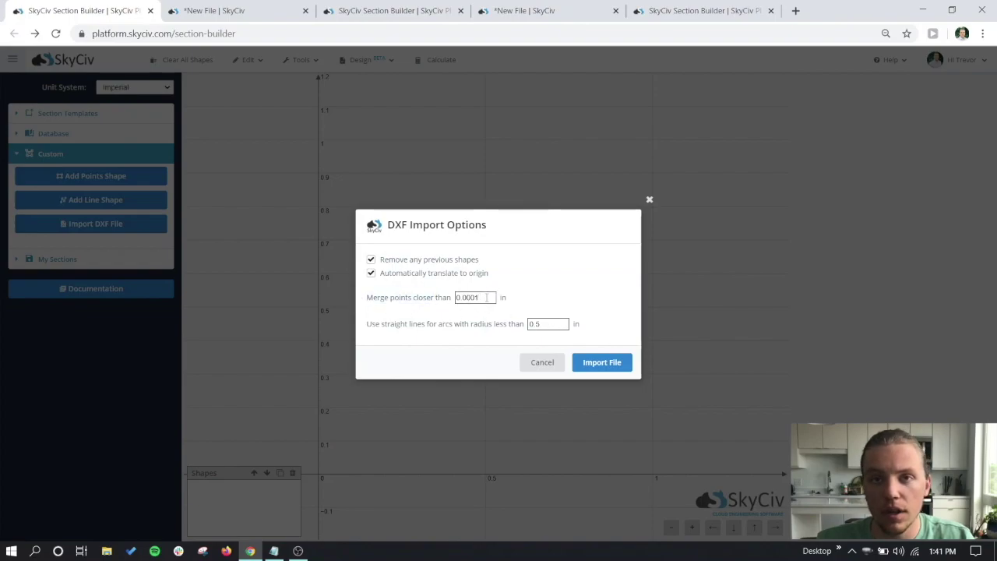
left_click_drag(480, 298, 457, 298)
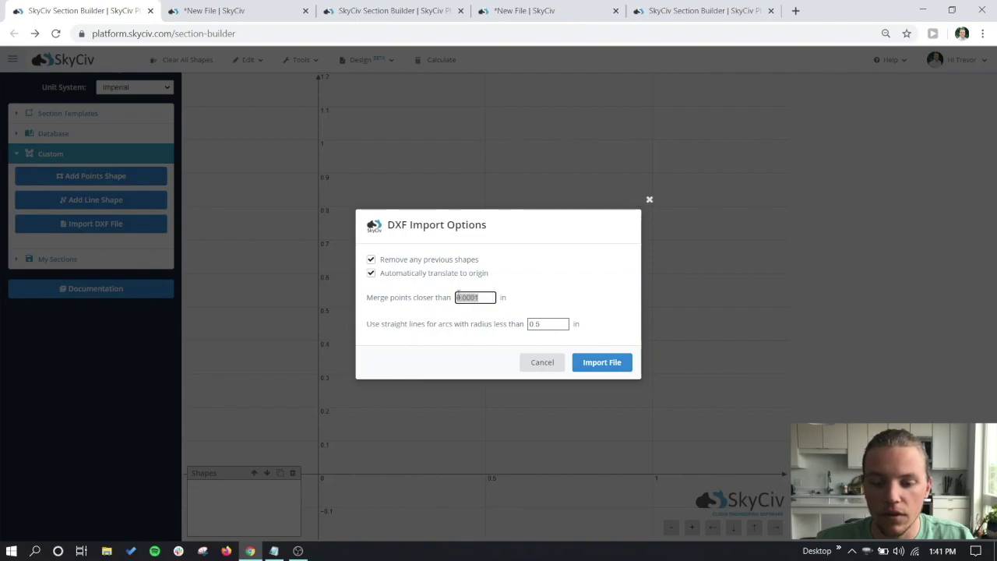
left_click(487, 297)
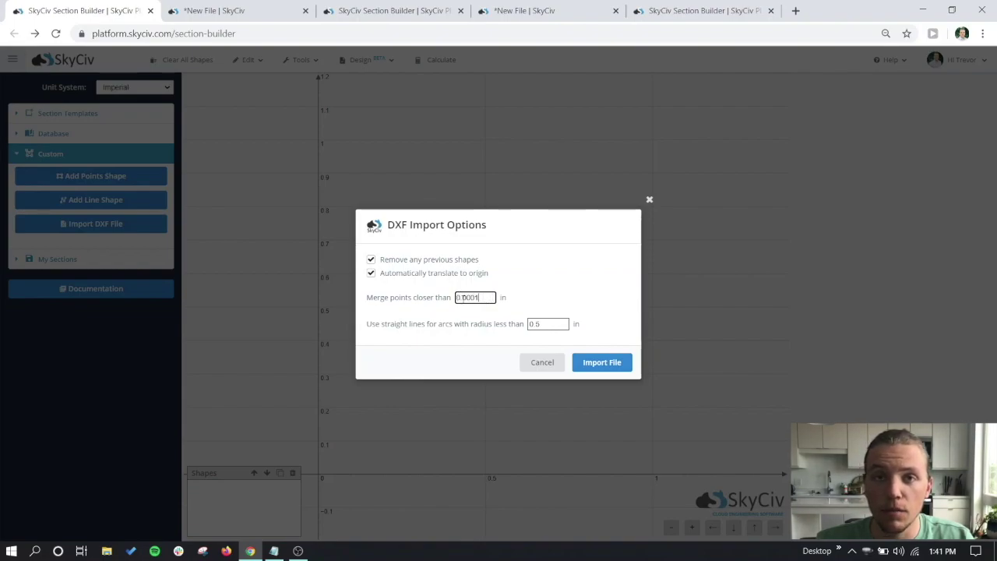
double_click(478, 299)
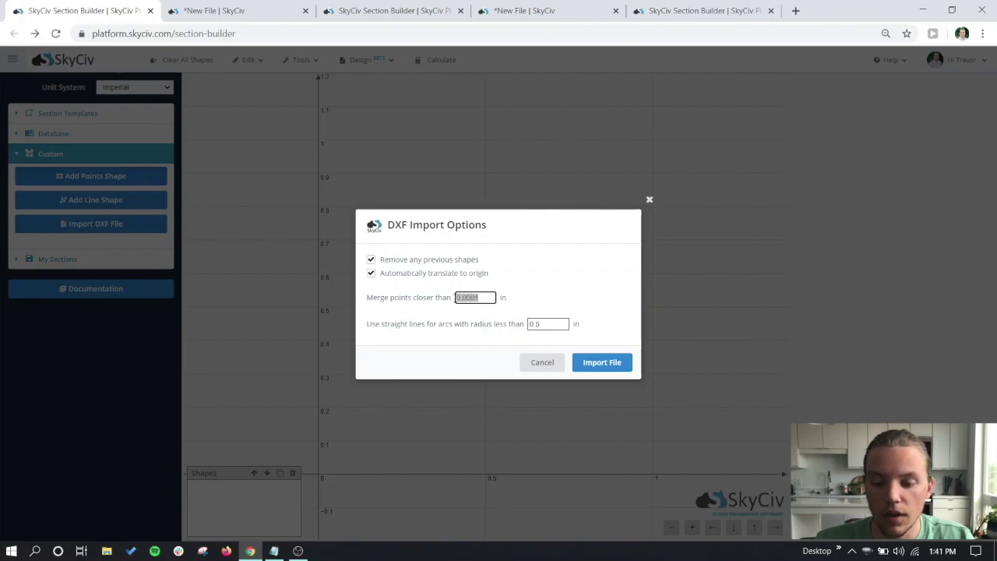
left_click(482, 297)
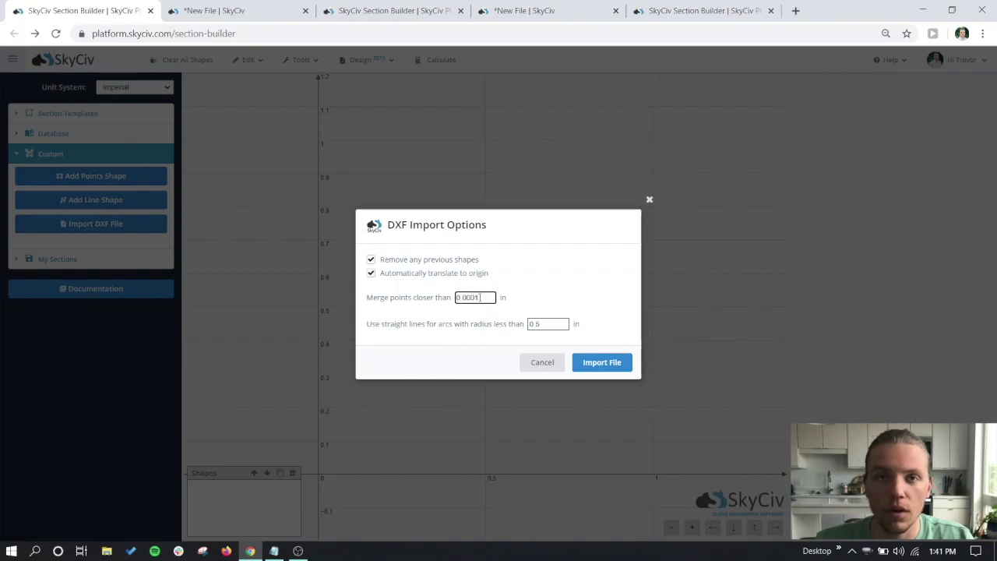
Step: Review the straight-lines-for-arcs radius, leaving it at 0.5 in
left_click(546, 323)
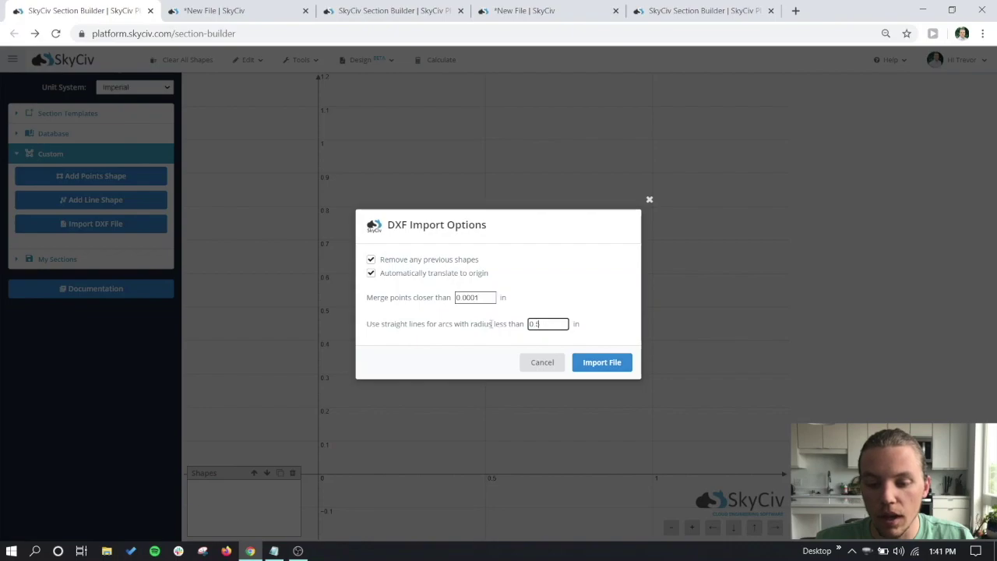
left_click_drag(366, 325, 434, 326)
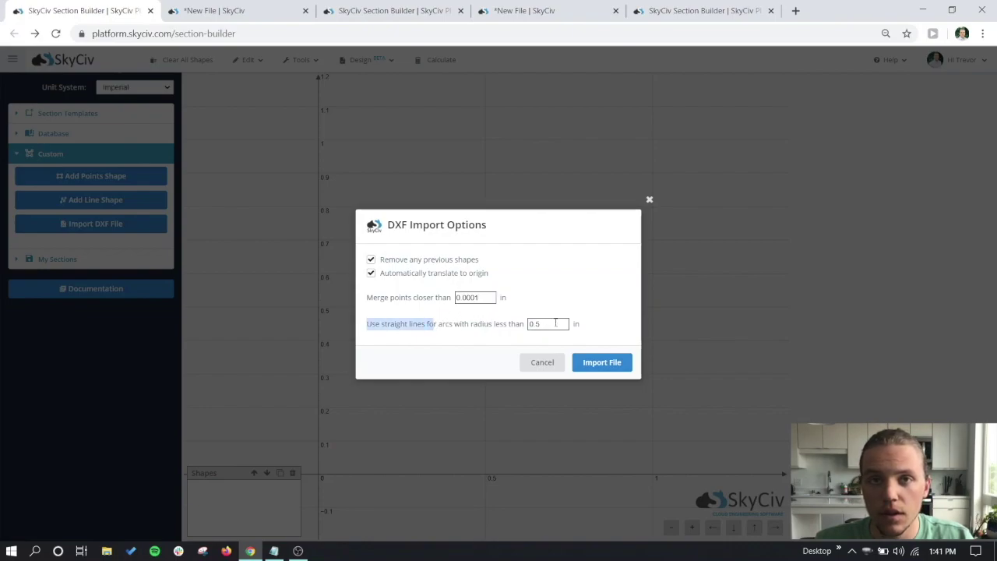
left_click(554, 324)
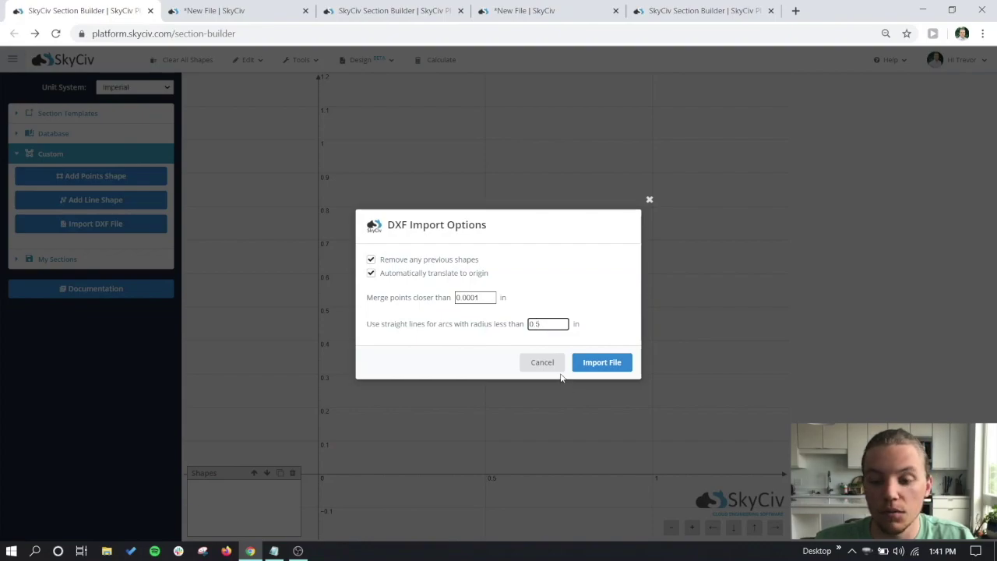
Step: Import 'Simple Box Section' DXF as two Custom DXF shapes, noting the Holes and Cutouts notice
left_click(605, 364)
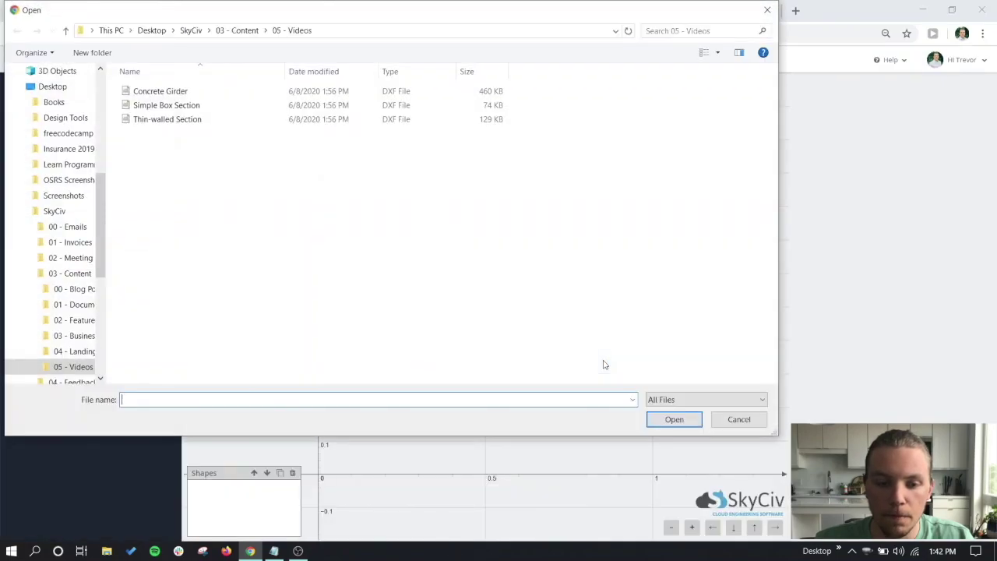
double_click(210, 105)
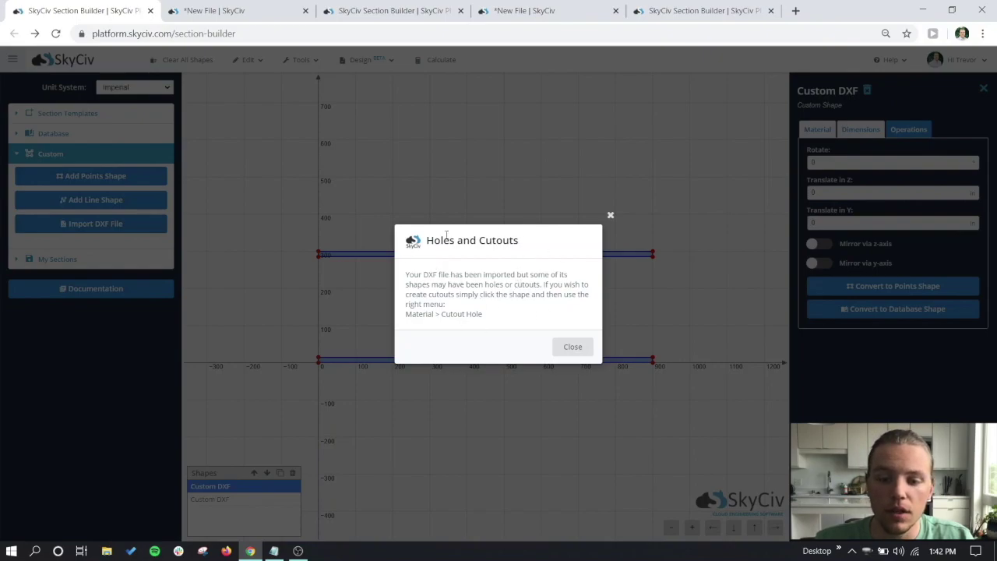
left_click_drag(425, 242, 524, 242)
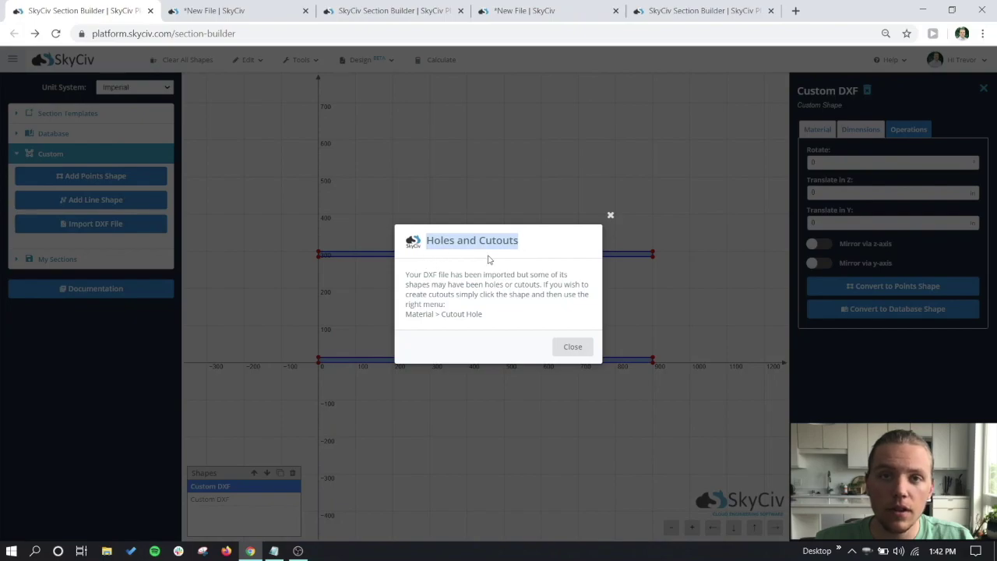
left_click(467, 296)
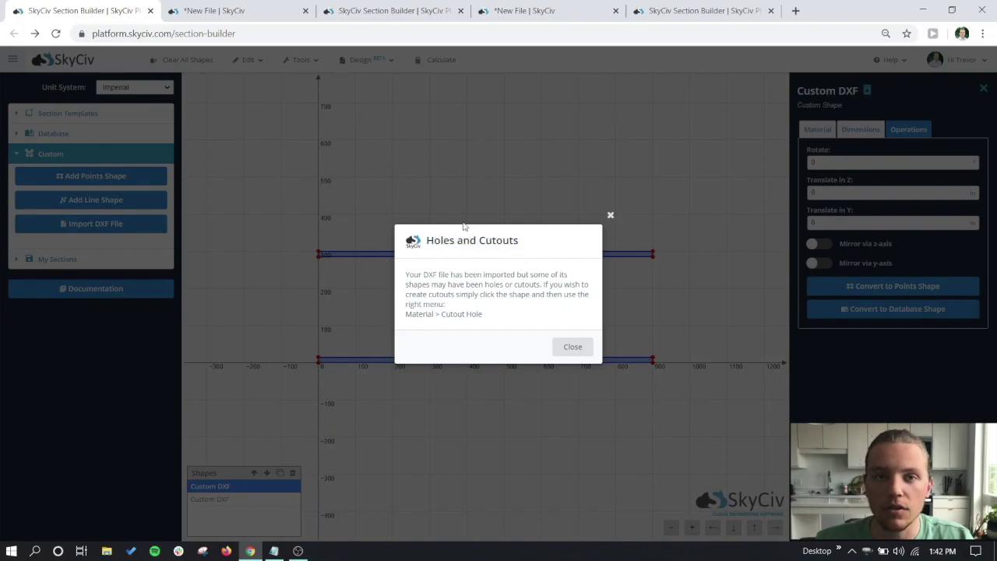
Step: Dismiss the Holes and Cutouts notice, trial-move the inner rectangle, then undo the move
left_click(572, 347)
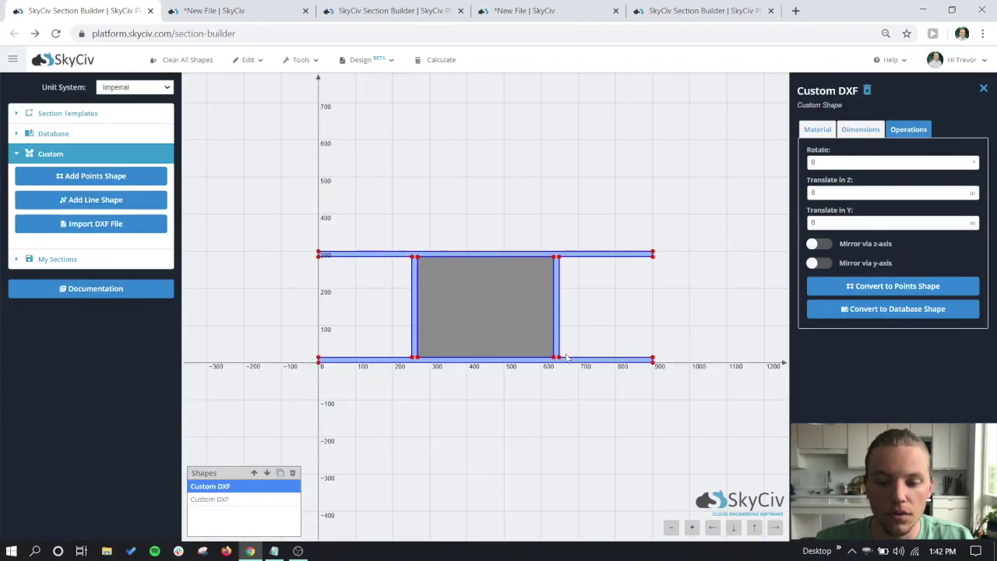
left_click(478, 256)
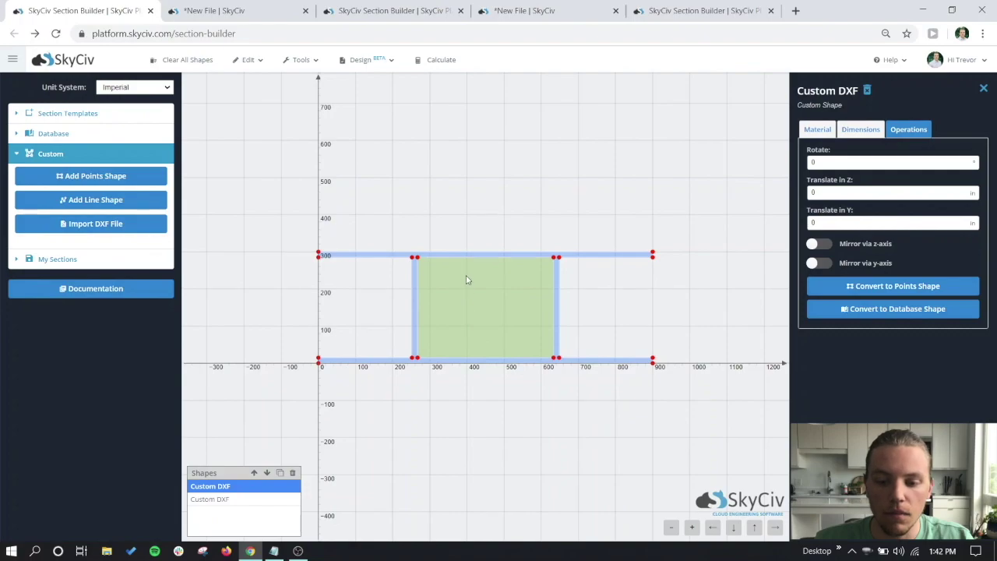
left_click(454, 309)
left_click_drag(455, 310, 541, 167)
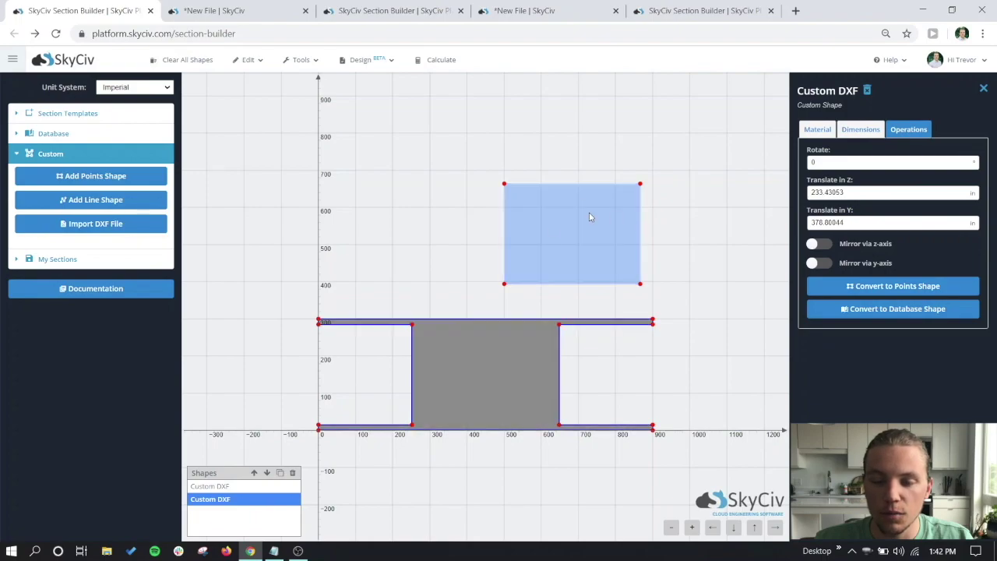
key("ctrl+z")
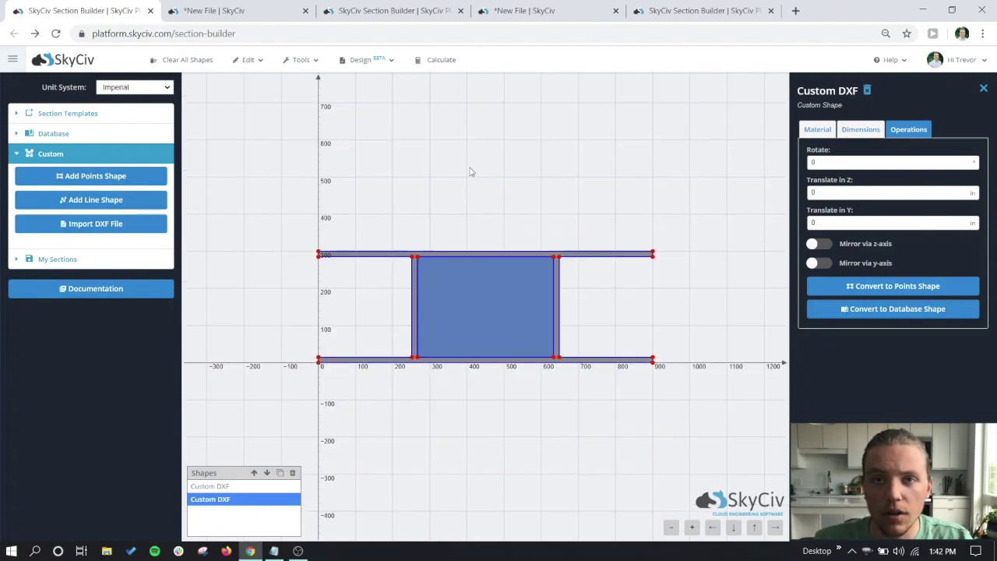
left_click(375, 255)
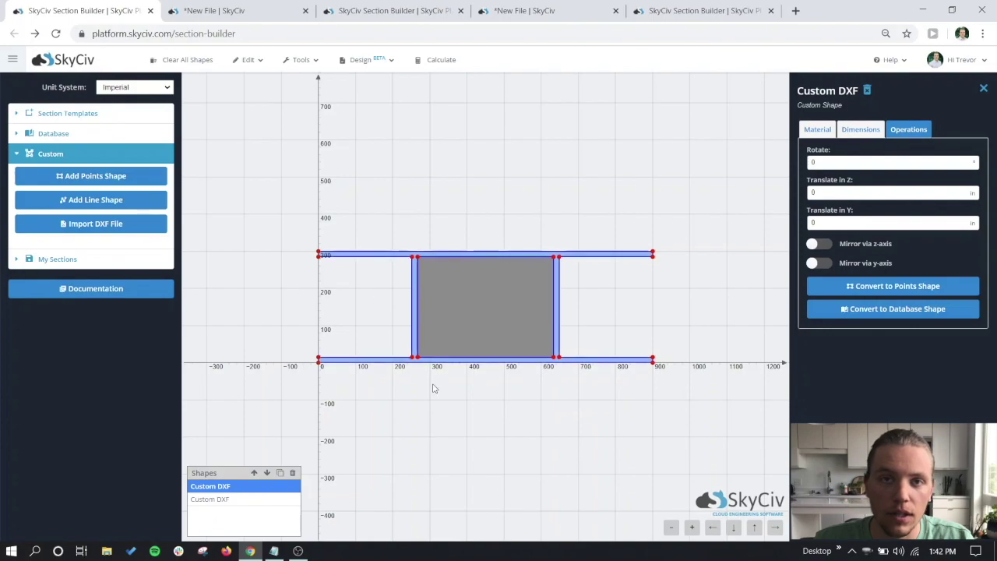
left_click(485, 304)
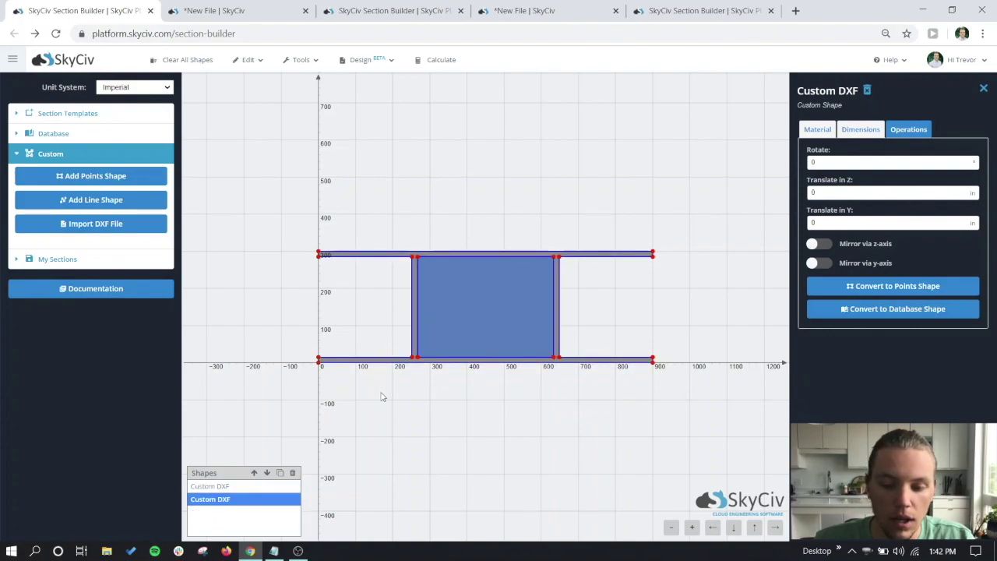
Step: Make the inner rectangle a cutout hole and calculate properties: area 3.51000e+4 in², centroid 450, 150
double_click(233, 496)
left_click(239, 503)
left_click(242, 503)
left_click(243, 504)
left_click(243, 502)
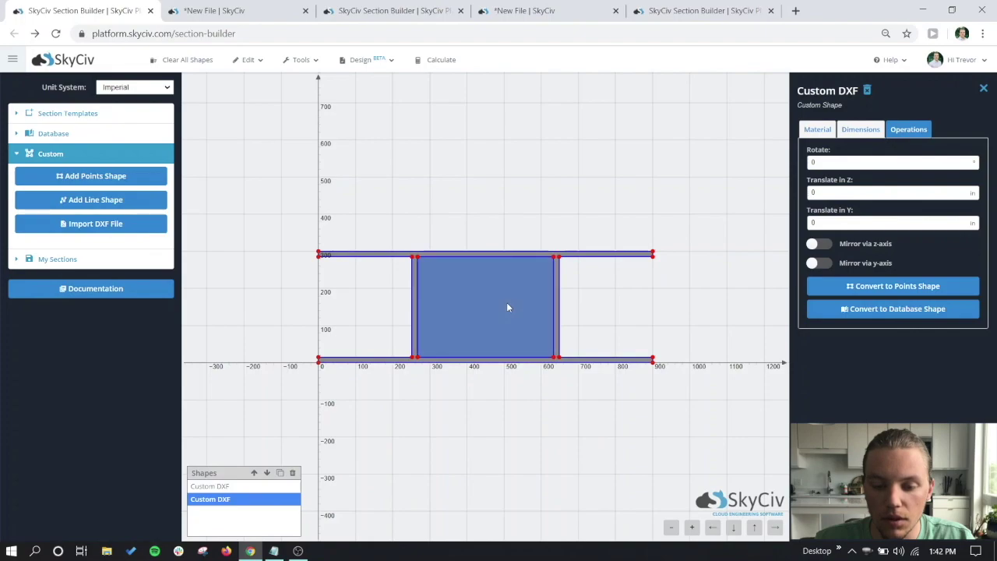
left_click(817, 130)
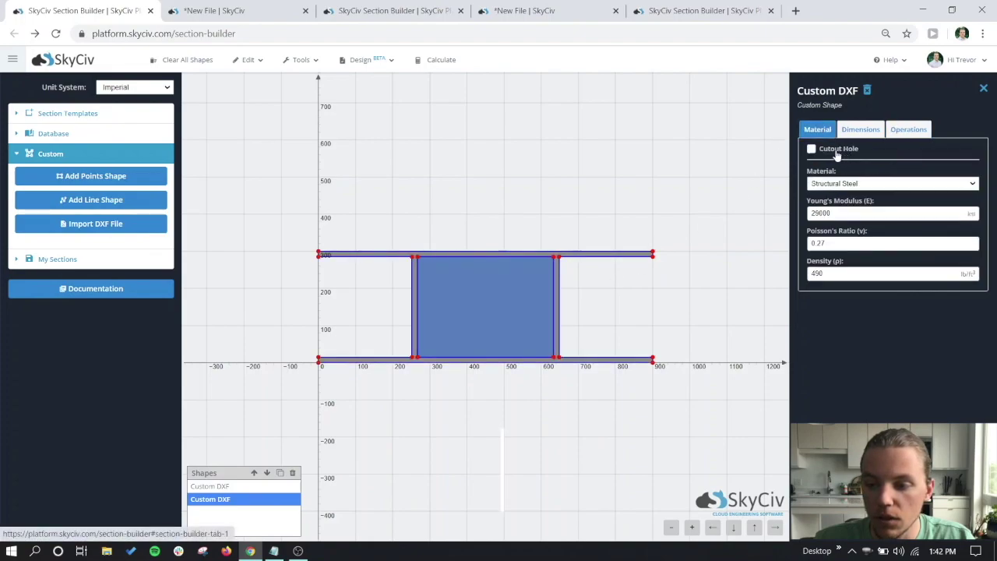
left_click(811, 149)
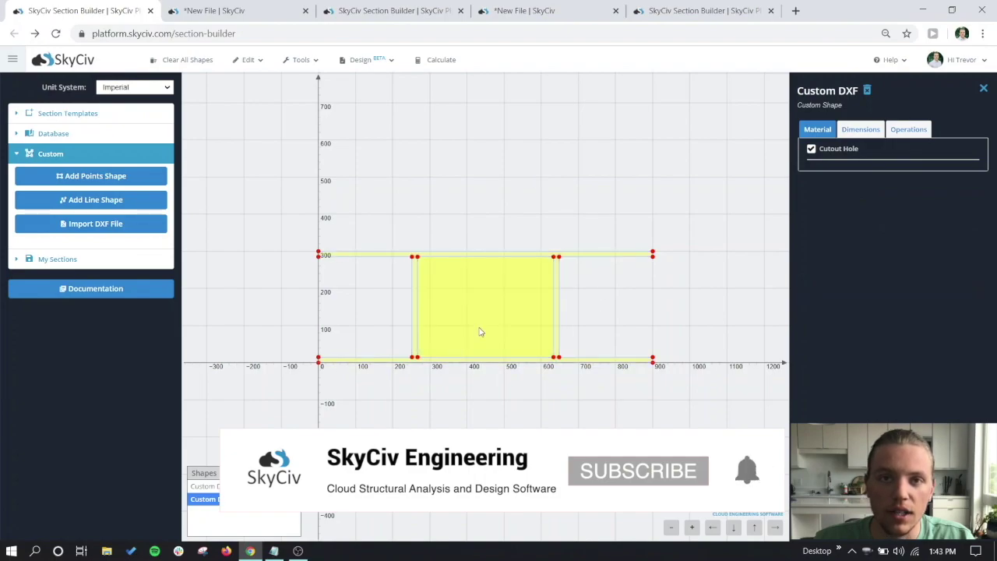
left_click(425, 60)
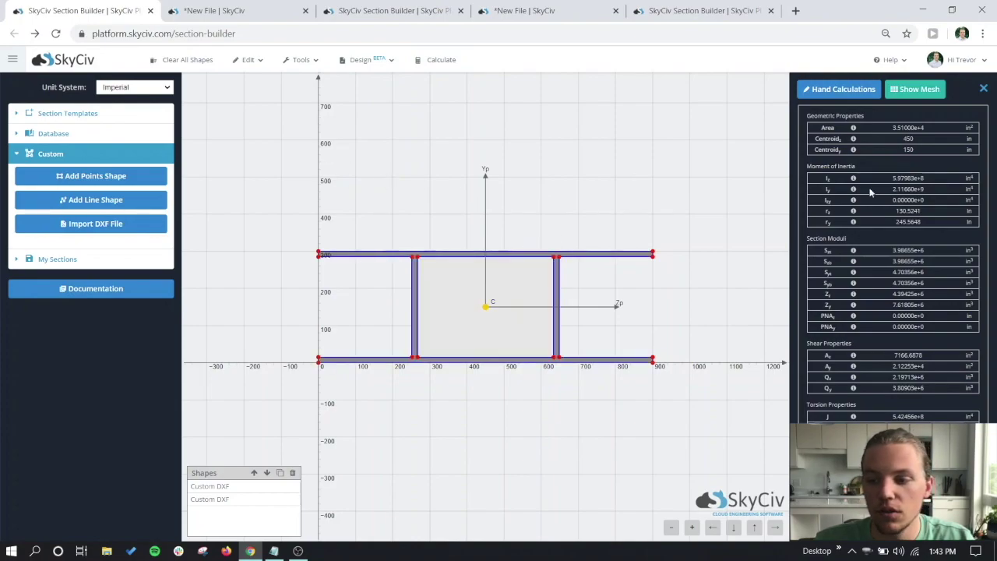
Step: Review the calculated section property and section moduli values
left_click_drag(918, 373, 834, 128)
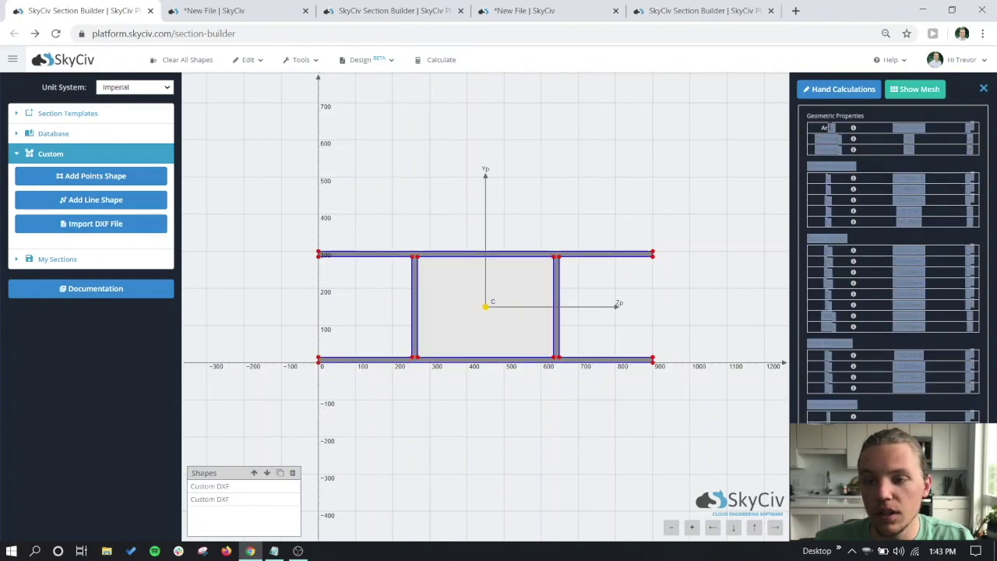
left_click(869, 166)
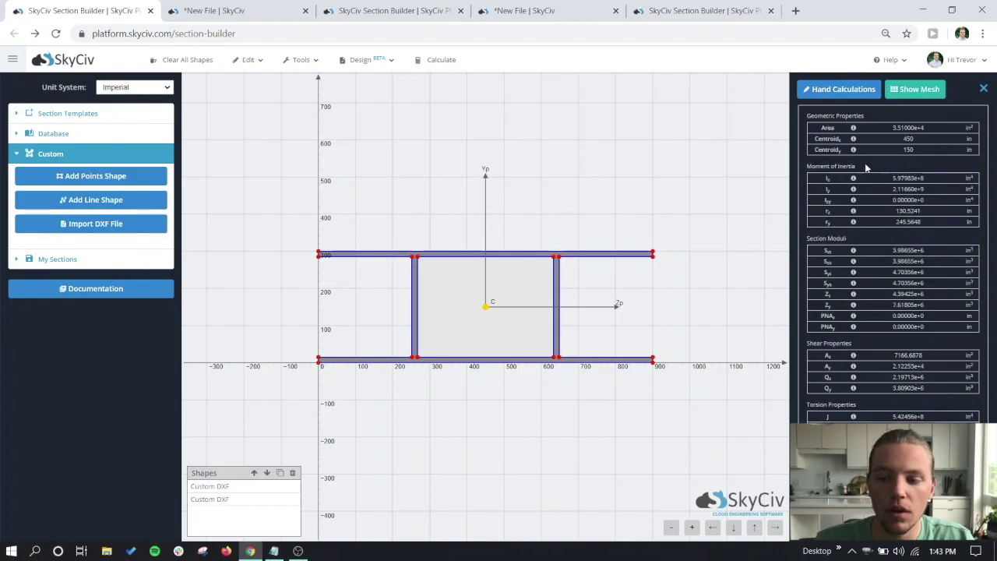
left_click_drag(941, 319, 897, 251)
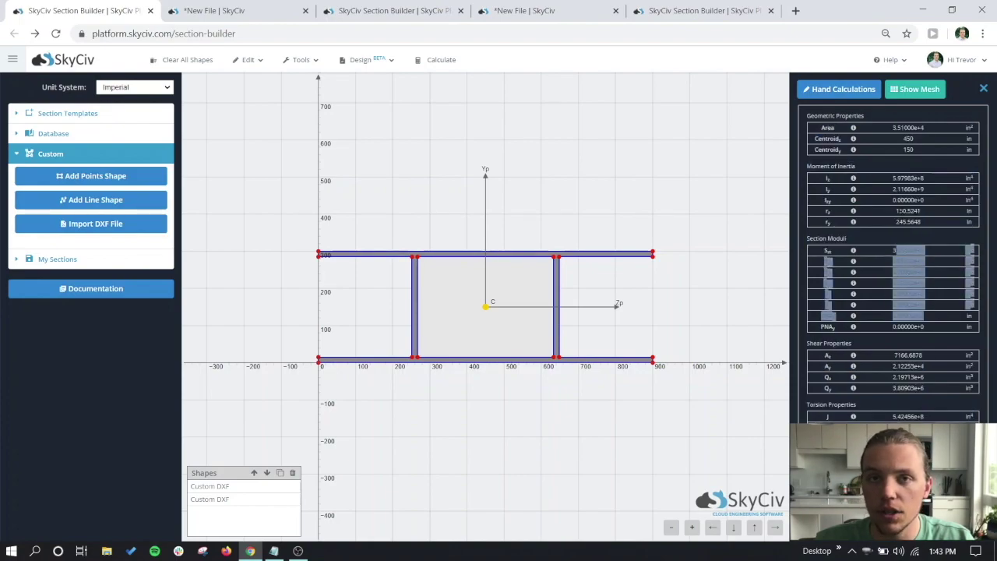
left_click(563, 223)
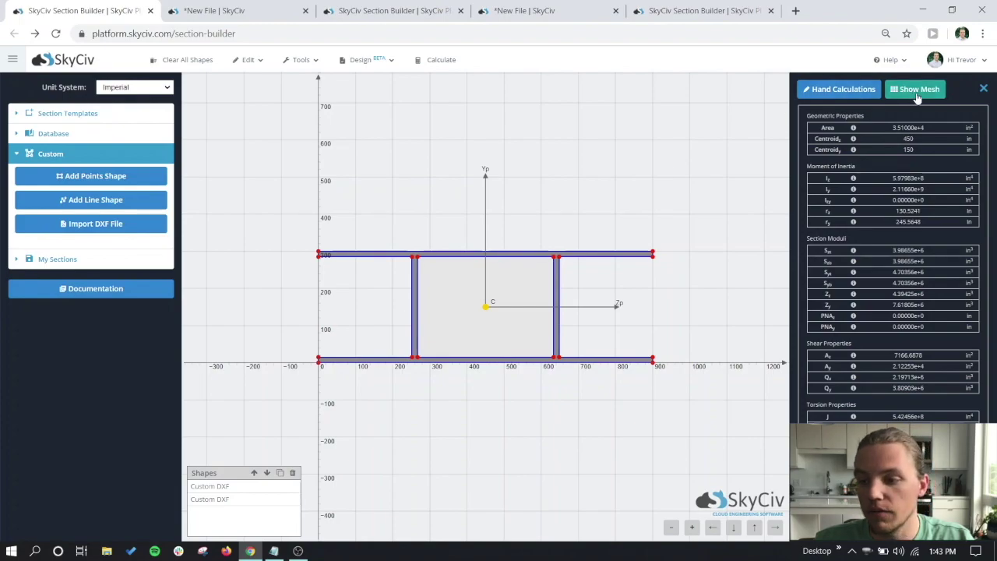
Step: Close the hand calculations and show rotate, translate and mirror options for the top flange
left_click(984, 90)
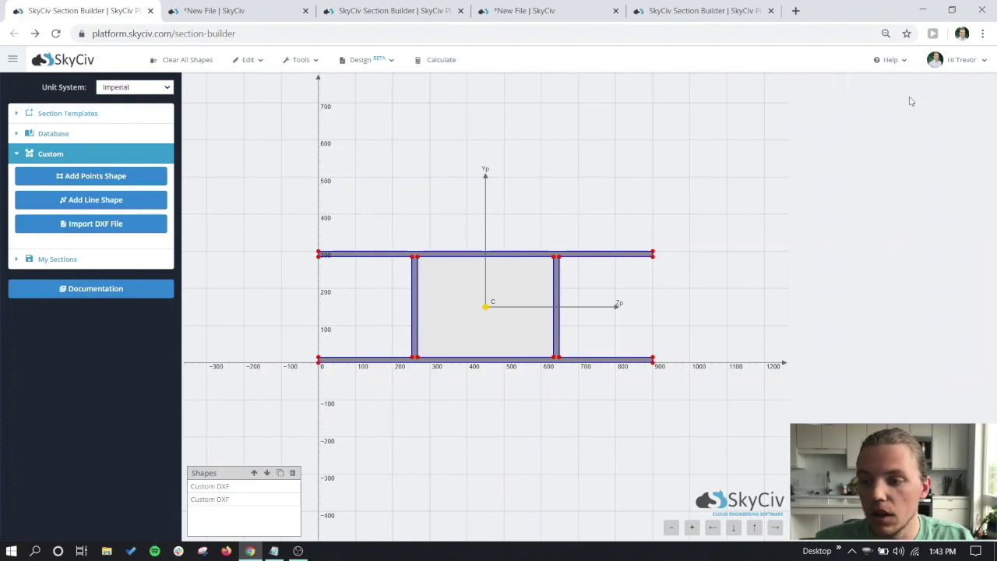
left_click(402, 257)
left_click(908, 130)
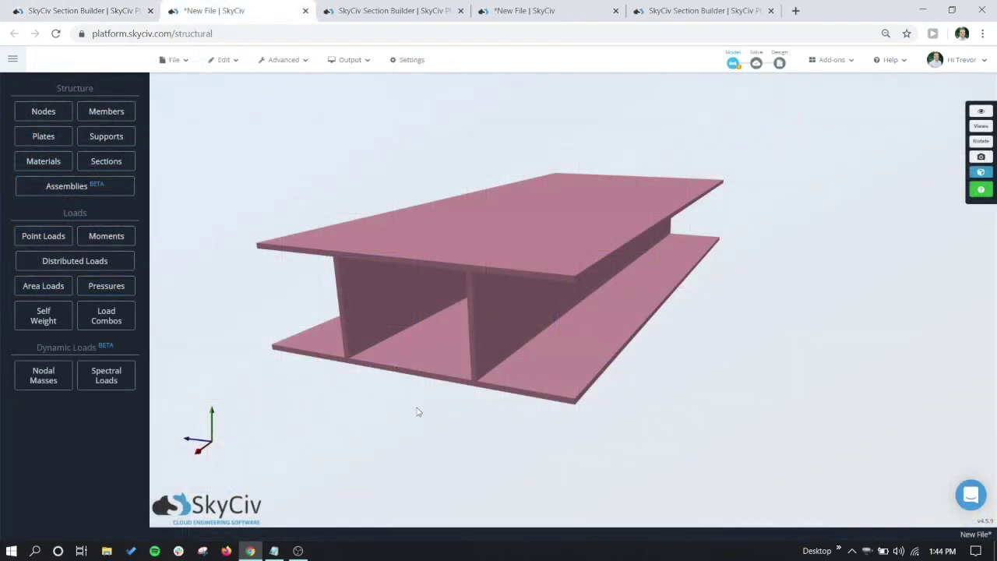
Step: Orbit and zoom around the box-section member, ending on a low side view
left_click_drag(417, 412, 516, 398)
scroll(697, 187, "up", 6)
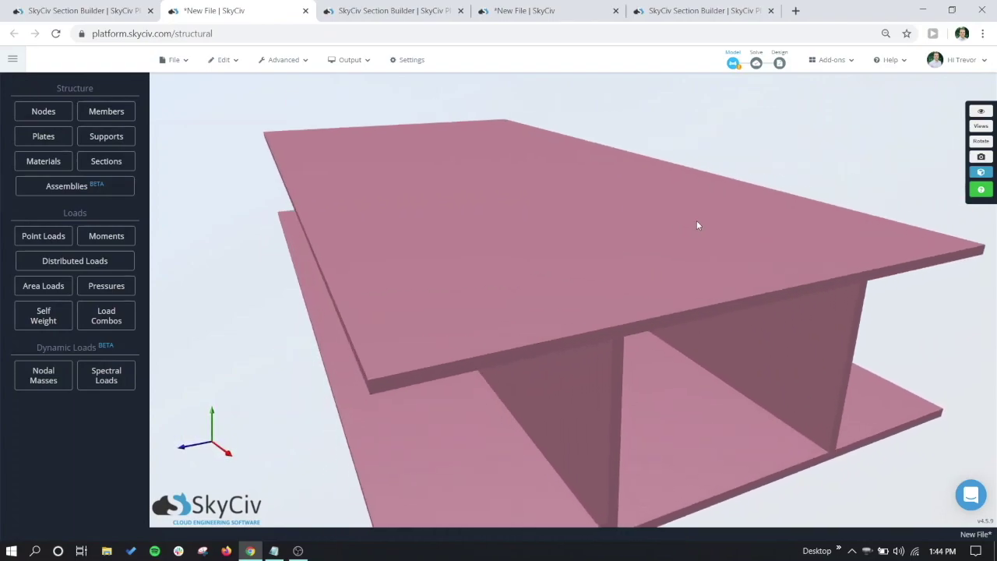
scroll(697, 225, "down", 5)
left_click_drag(696, 219, 496, 348)
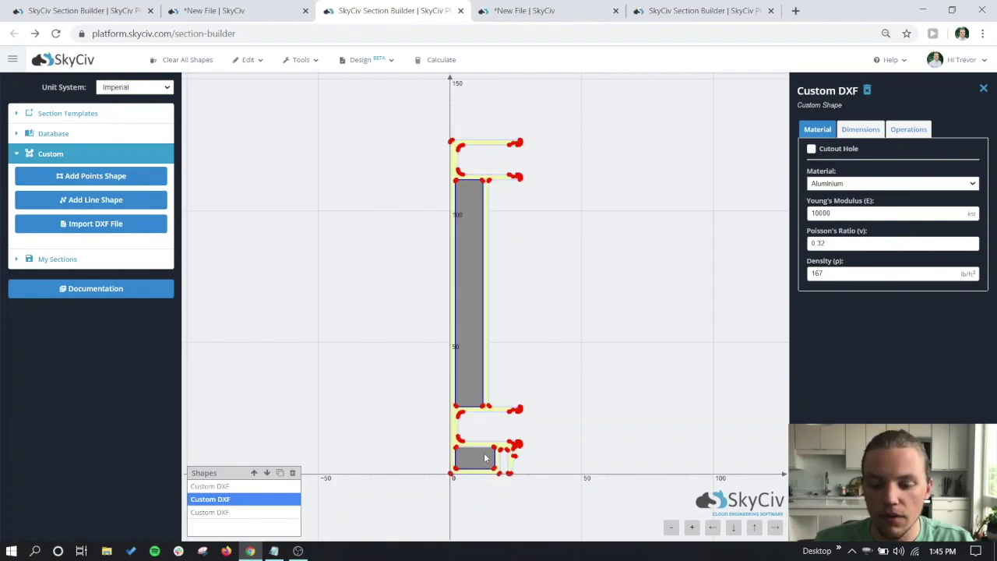
scroll(483, 433, "up", 6)
left_click_drag(514, 427, 505, 345)
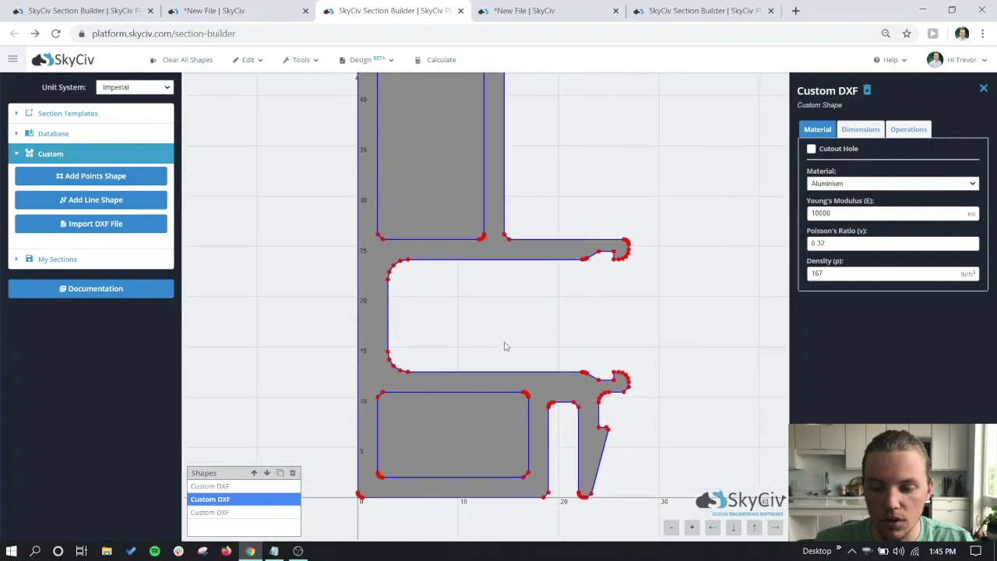
scroll(624, 383, "up", 3)
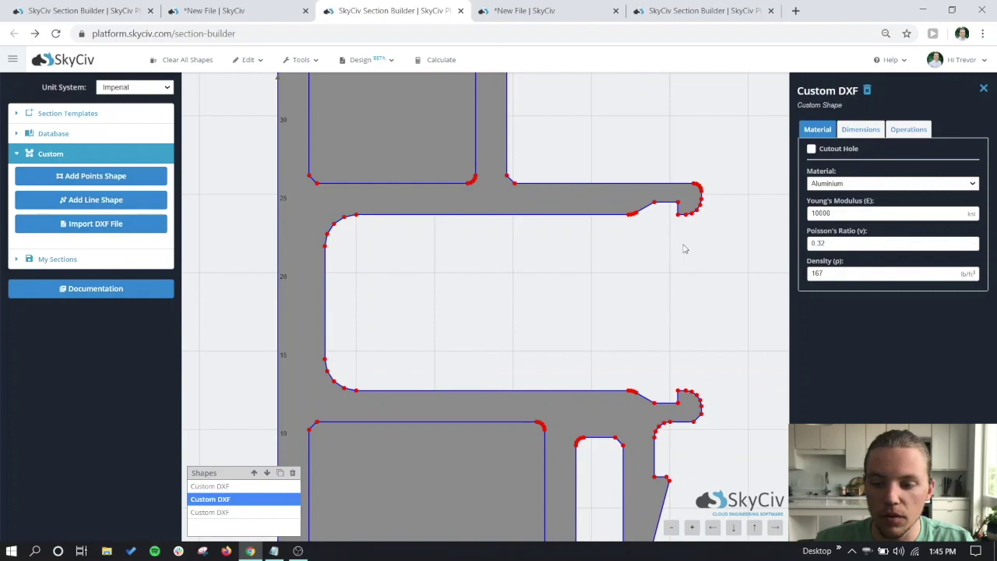
scroll(684, 248, "up", 3)
left_click_drag(693, 229, 644, 304)
scroll(662, 226, "up", 2)
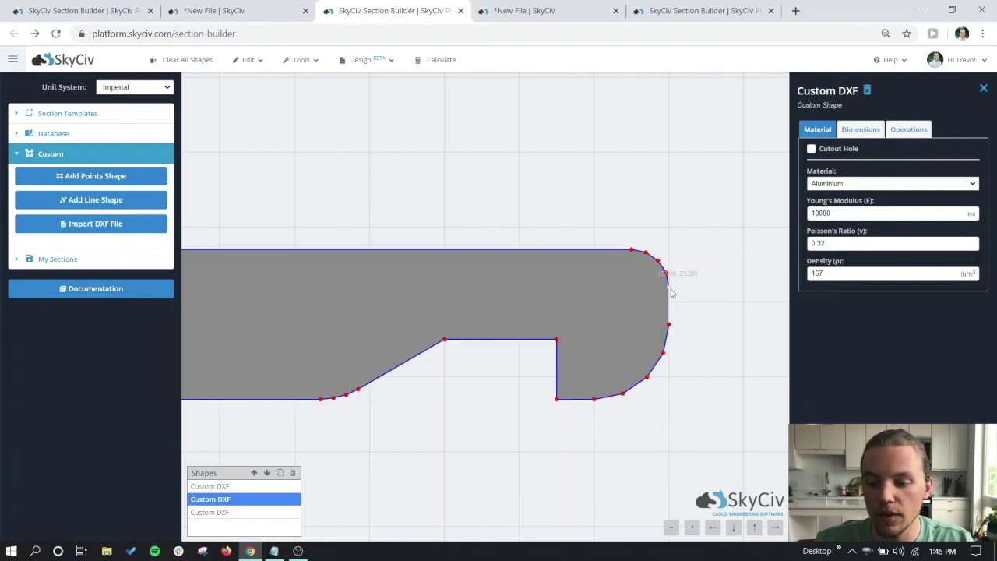
scroll(627, 273, "down", 5)
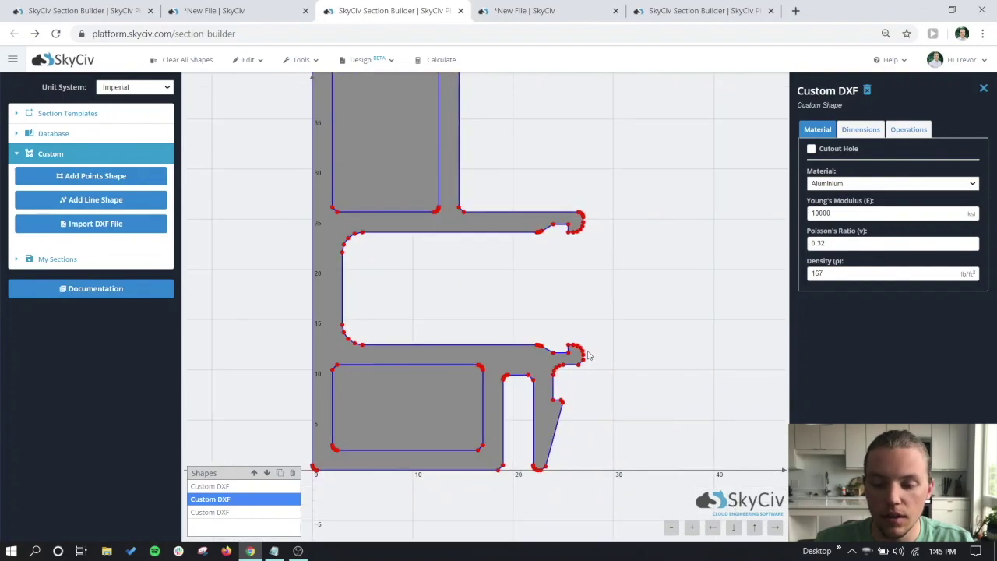
scroll(588, 355, "up", 5)
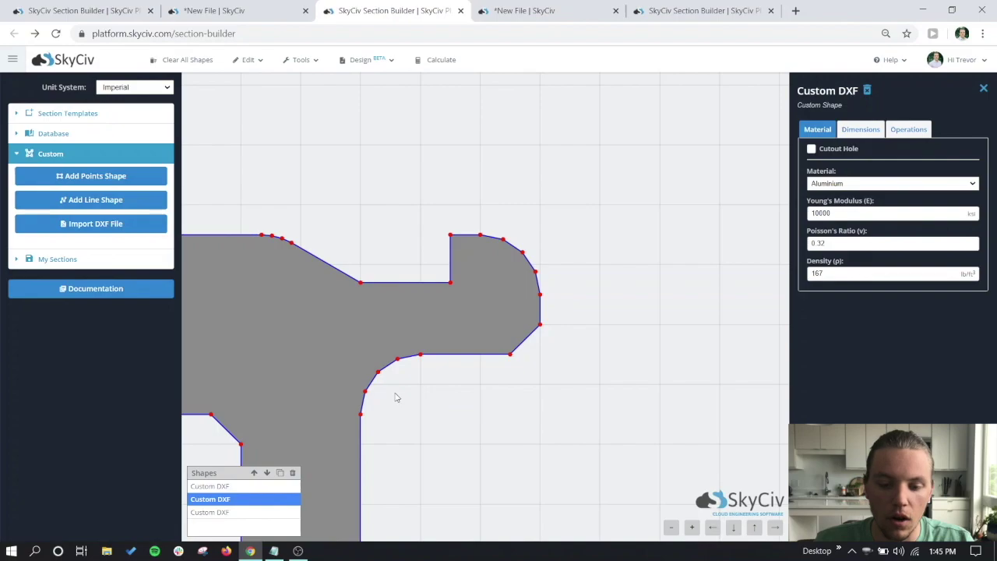
scroll(396, 398, "down", 6)
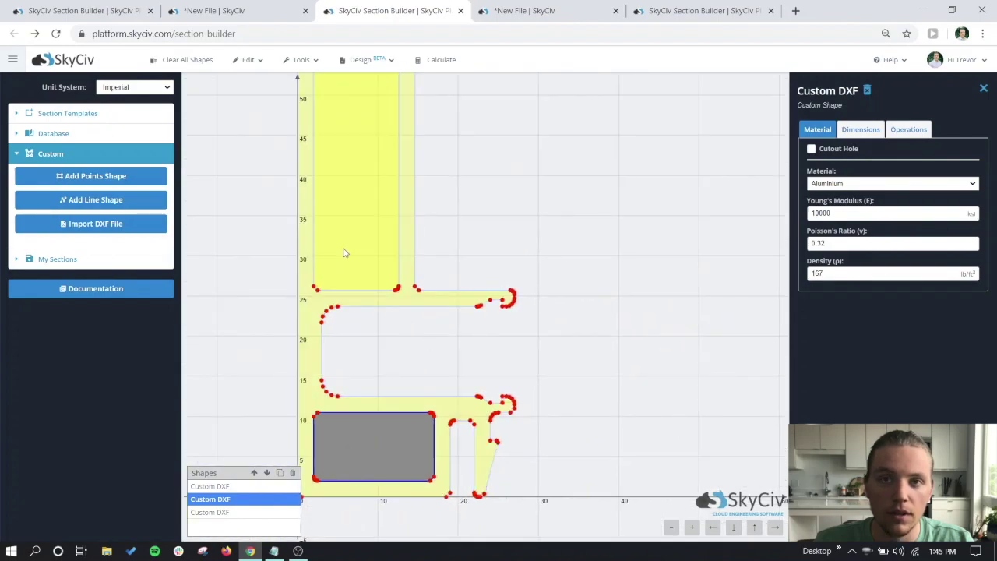
scroll(345, 252, "down", 5)
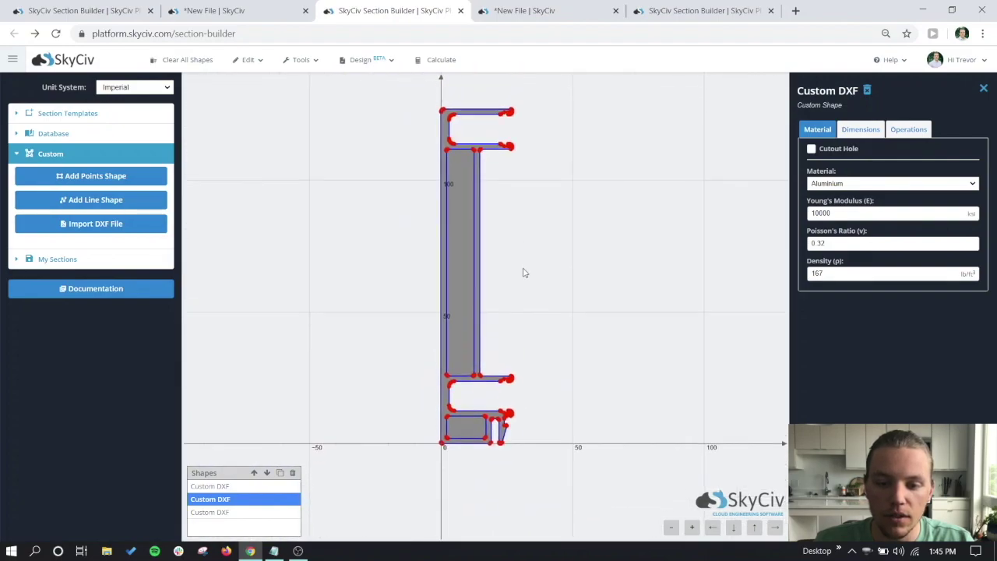
left_click_drag(524, 273, 512, 296)
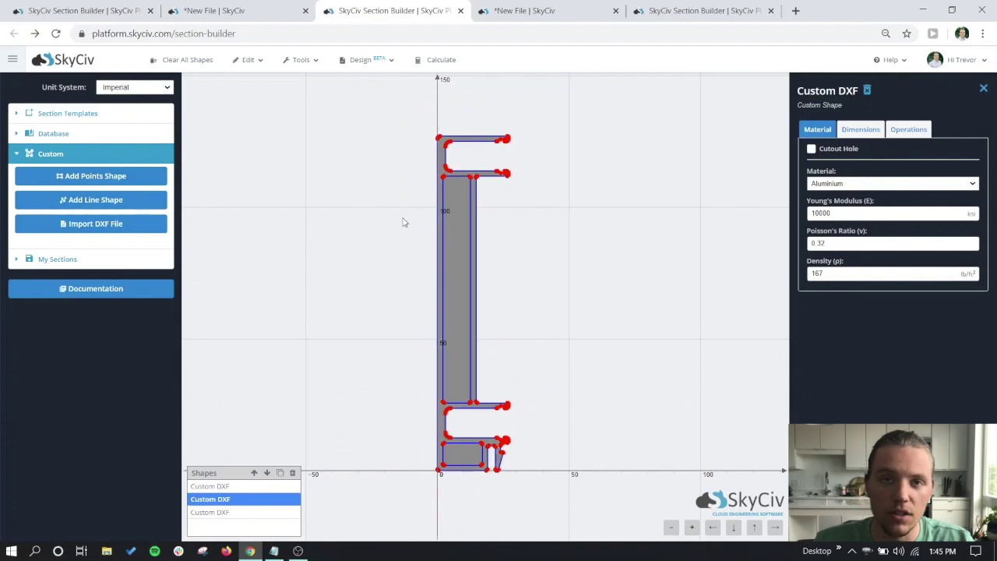
left_click(451, 284)
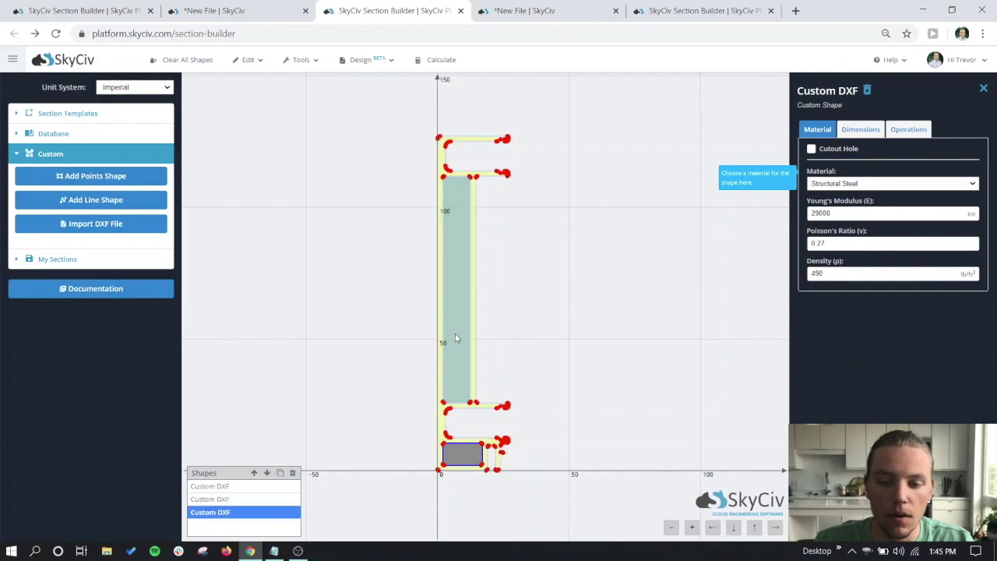
Step: Make the large inner rectangle a cutout hole, giving area 719.5822 in², centroid 9.1625, 60.0019 in
left_click(225, 486)
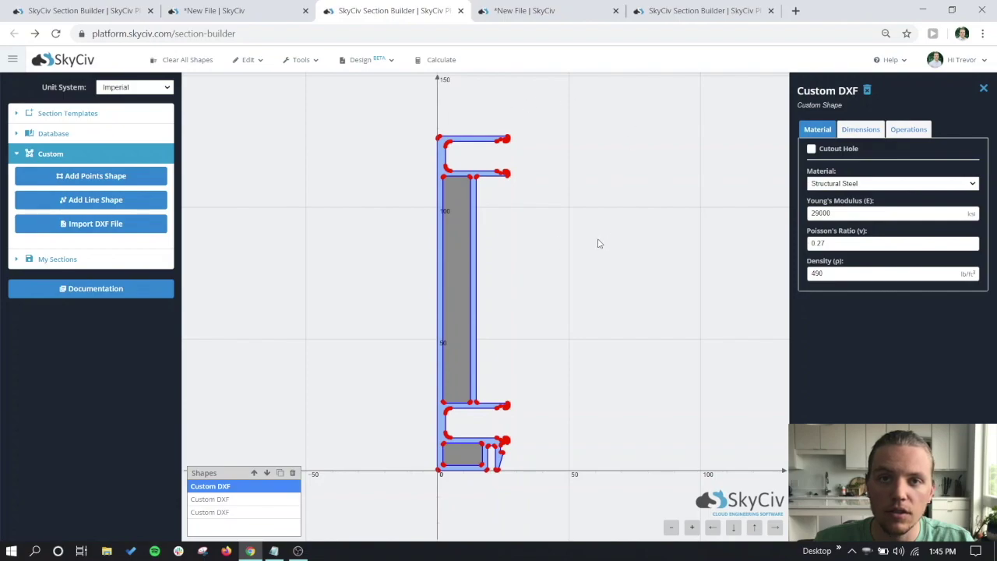
left_click(227, 501)
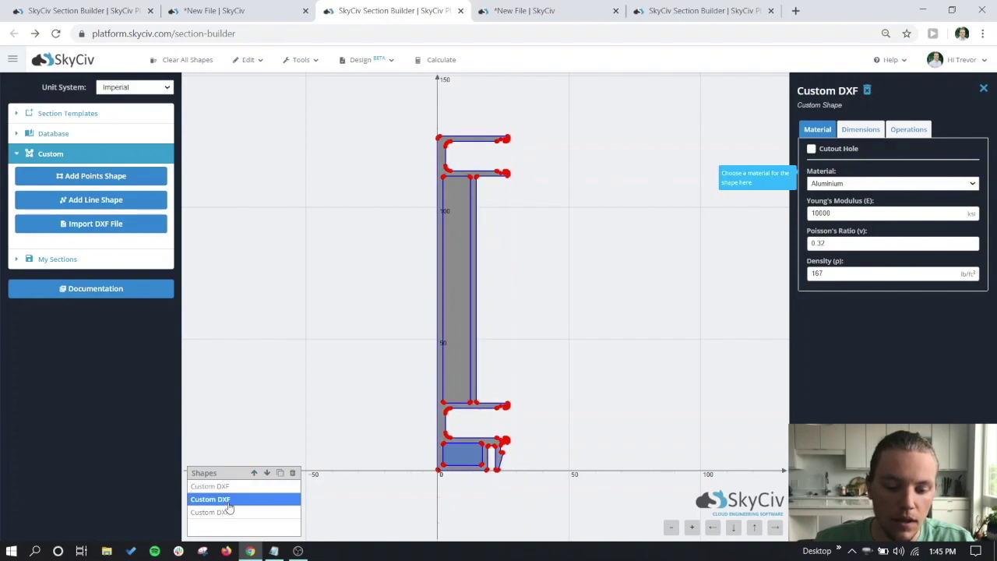
left_click(228, 510)
left_click(228, 502)
left_click(229, 511)
left_click(230, 504)
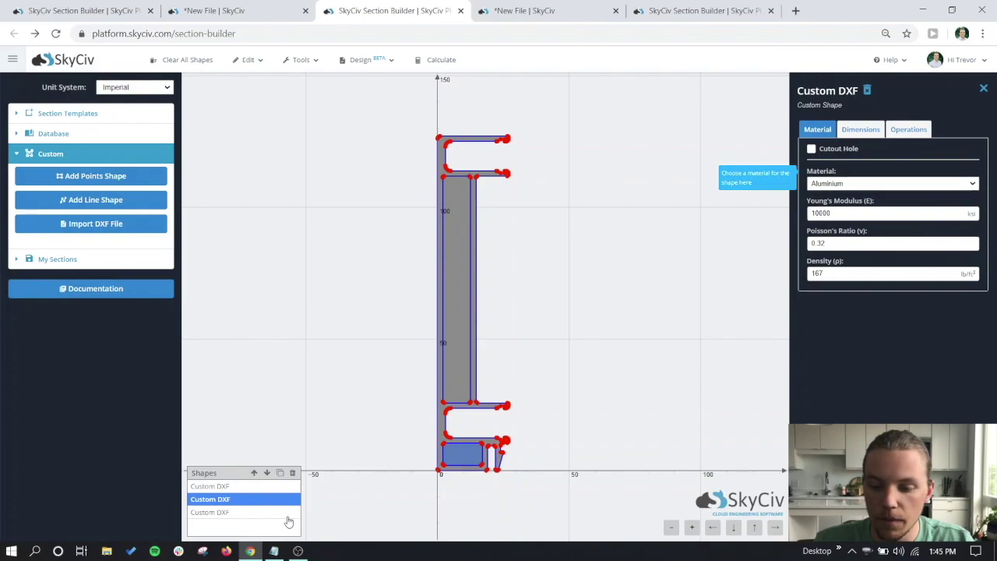
left_click(237, 512)
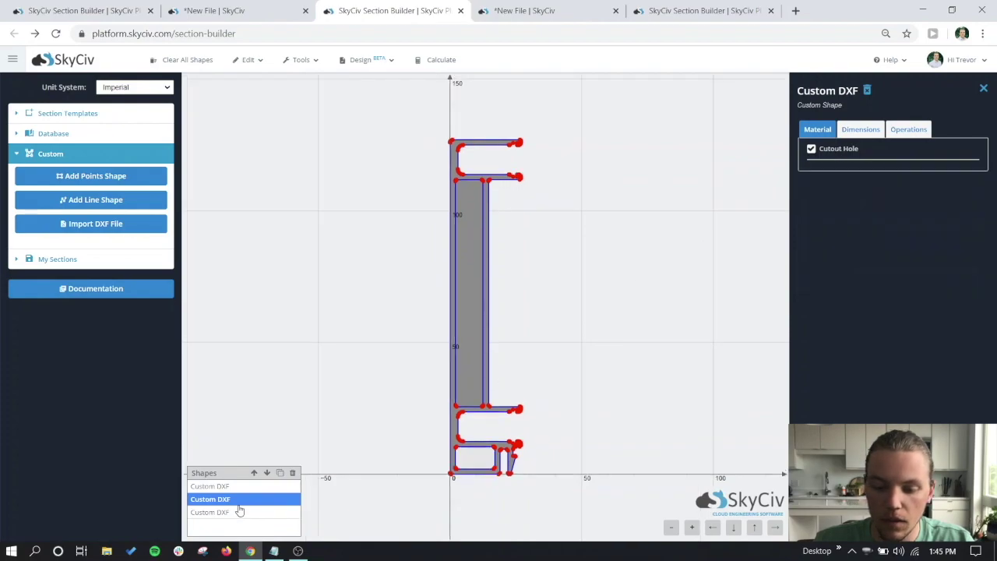
left_click(835, 153)
left_click(635, 233)
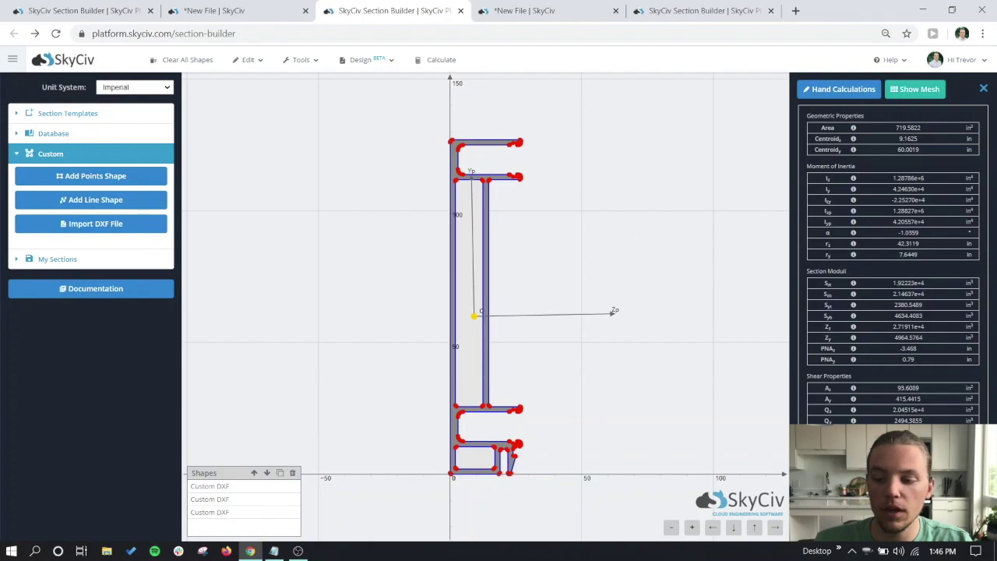
left_click_drag(812, 166, 857, 425)
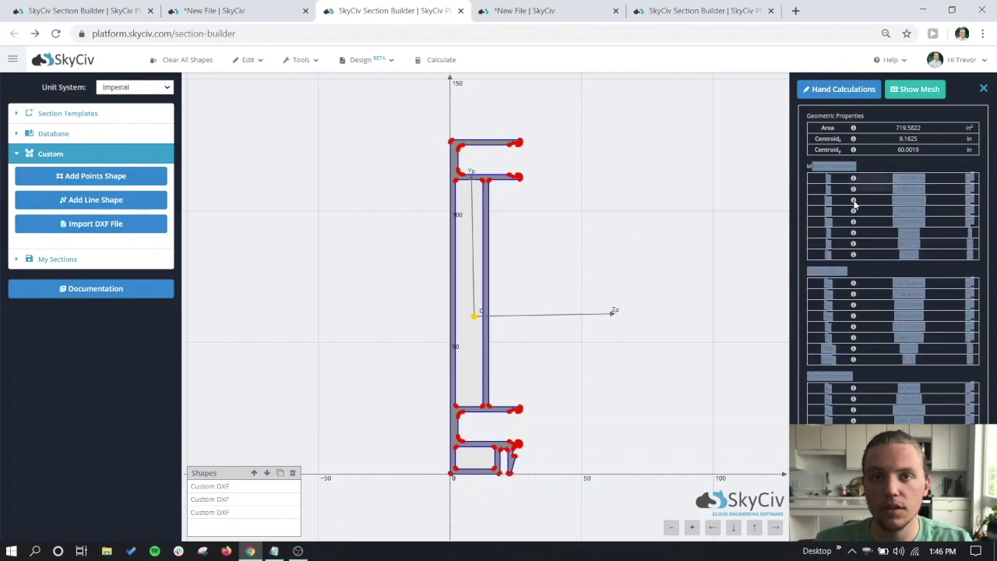
left_click(886, 209)
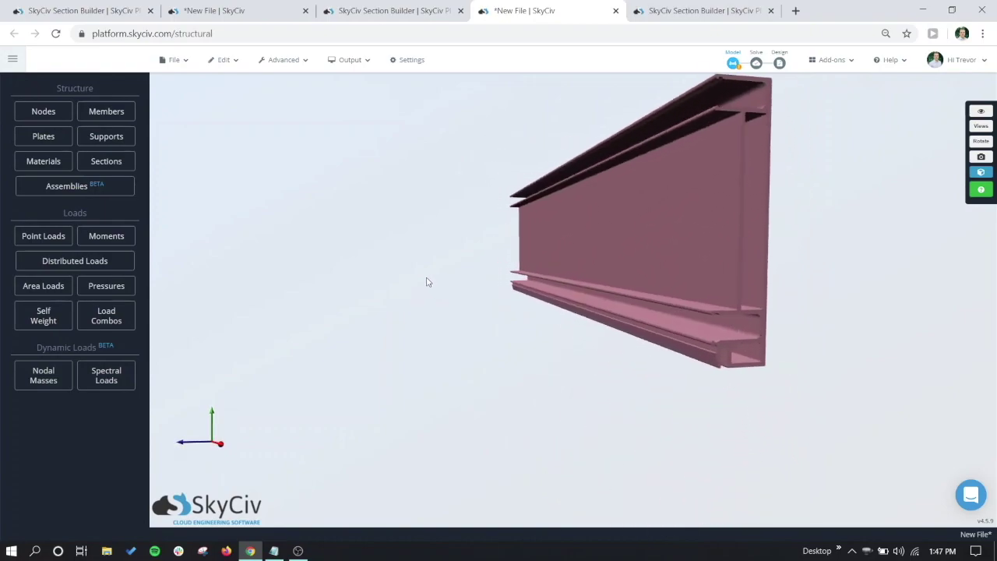
Step: Zoom in close to the end of the extruded aluminium thin-wall member
scroll(500, 269, "up", 5)
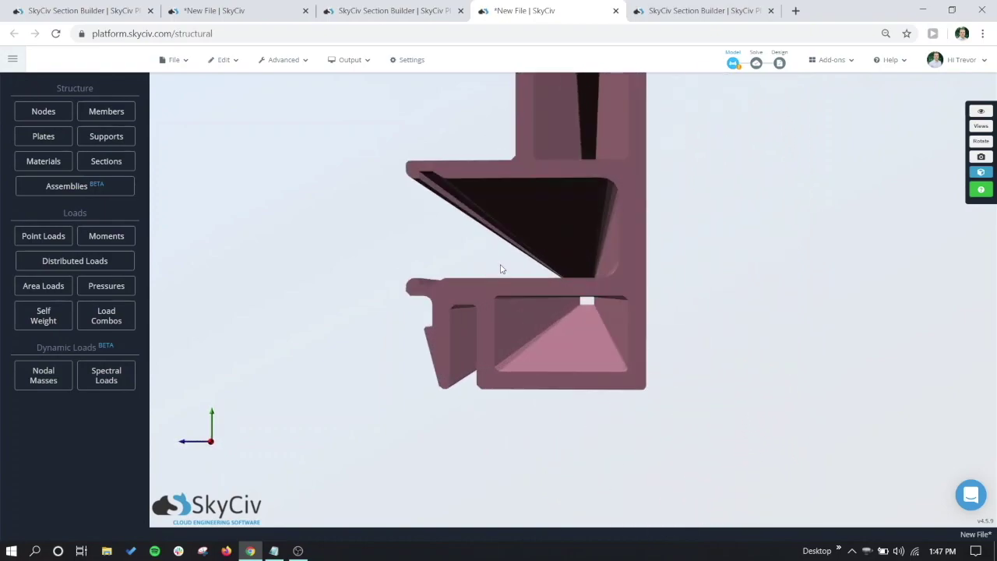
scroll(465, 250, "down", 4)
scroll(460, 234, "up", 3)
scroll(466, 237, "up", 3)
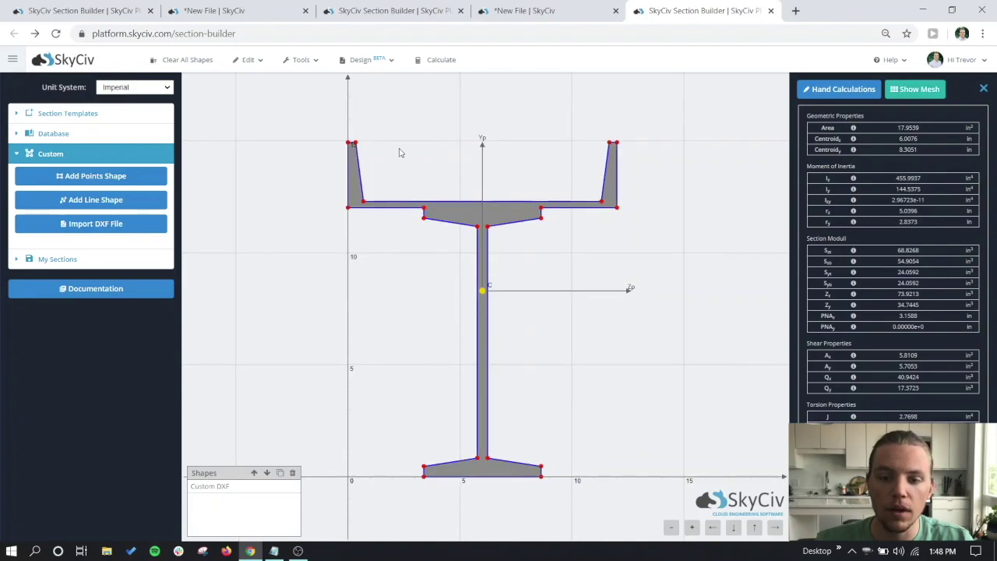
mouse_move(357, 67)
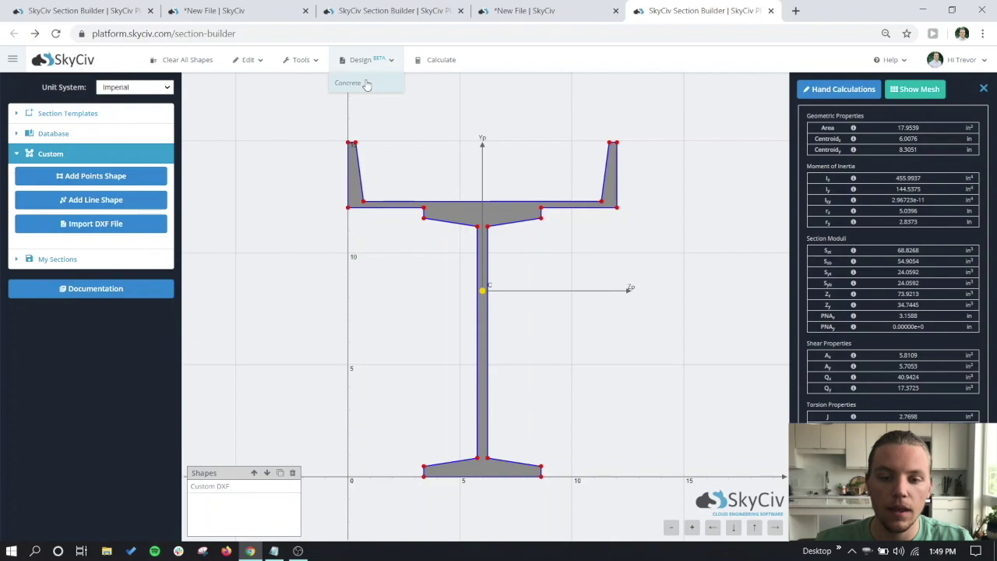
Step: Open concrete design for the girder and view the Rebar Position page
left_click(365, 82)
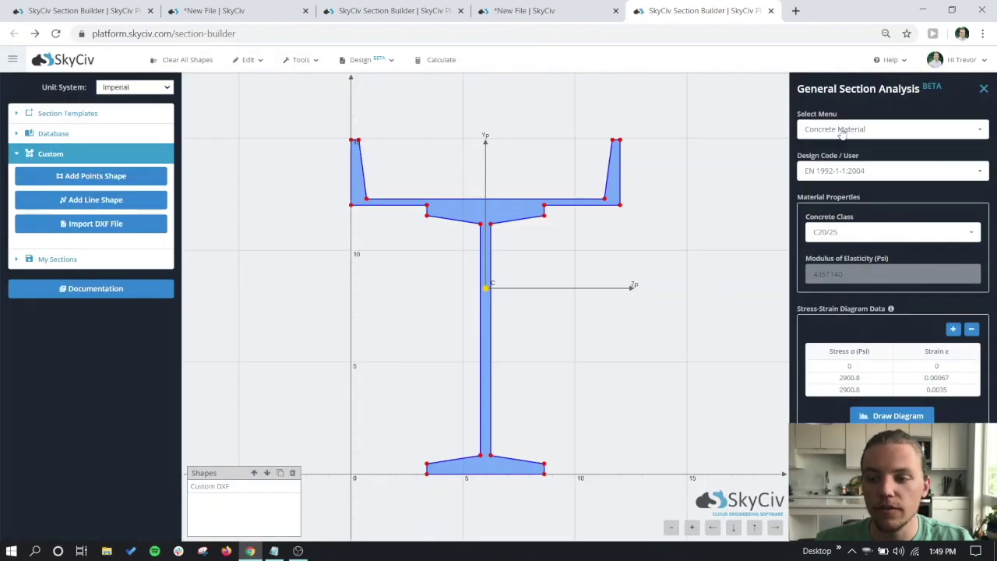
left_click(842, 134)
left_click(727, 163)
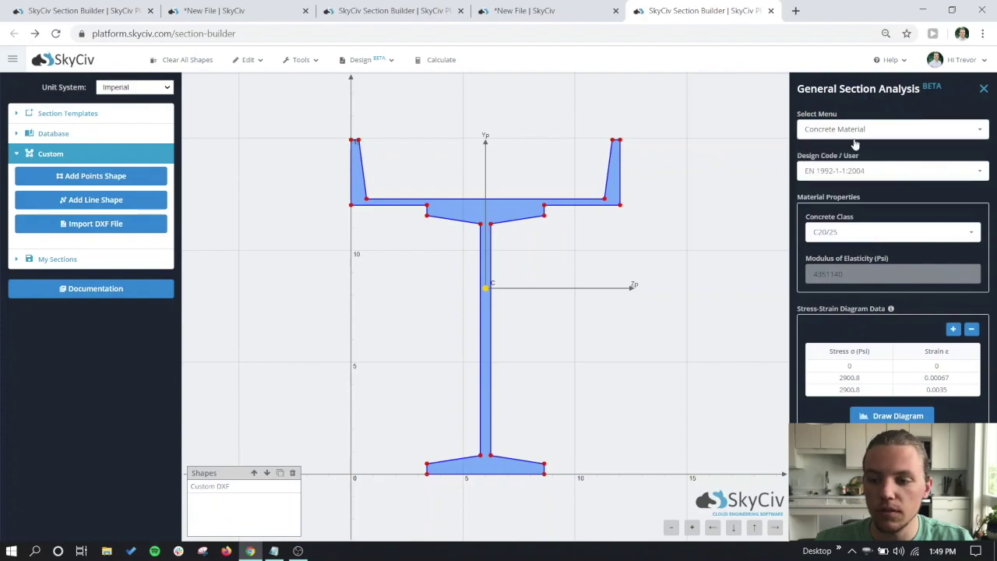
left_click(855, 134)
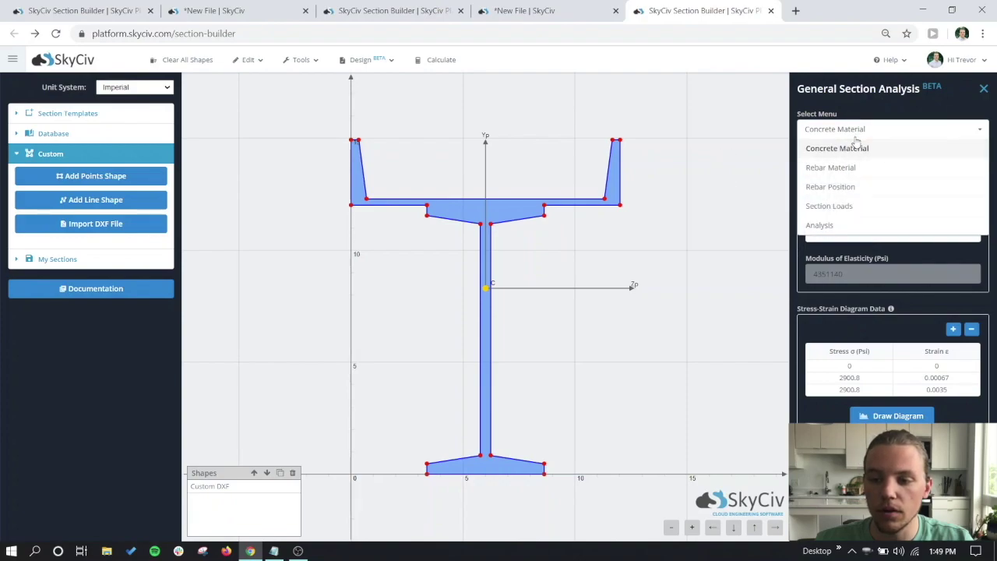
left_click(846, 187)
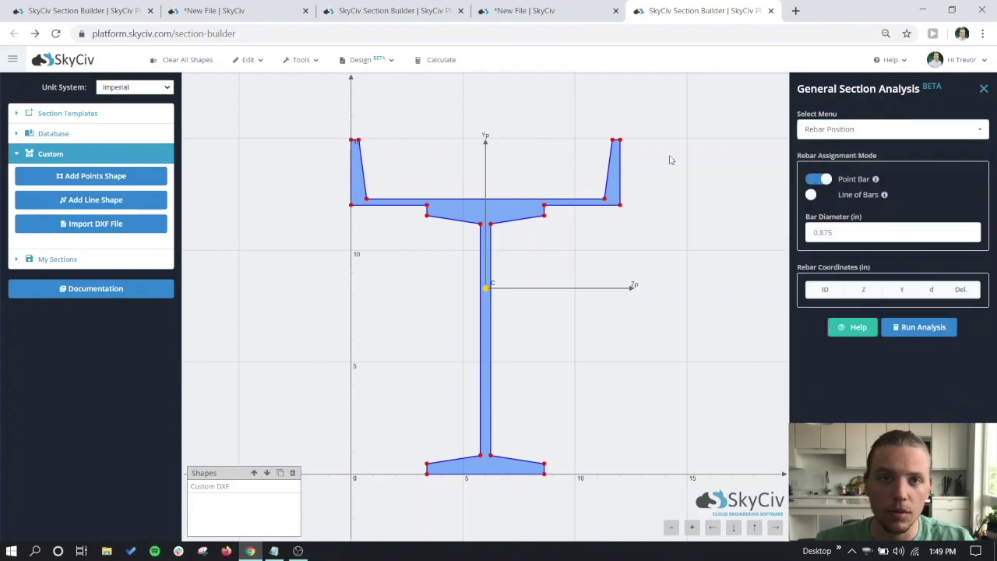
Step: Move via the Analysis page to the Section Loads table, with N, Mz and My at 0
left_click(879, 134)
left_click(865, 221)
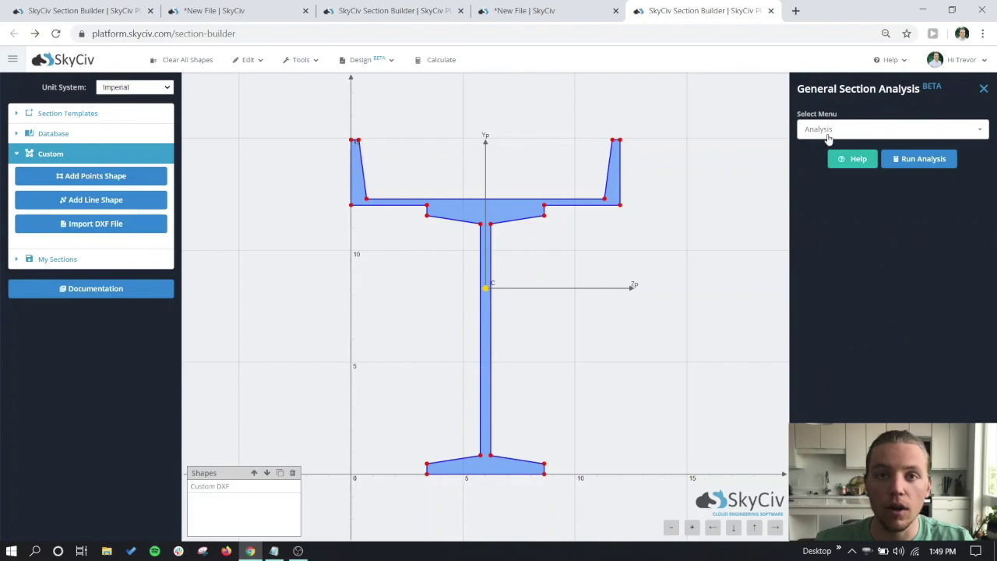
left_click(829, 138)
left_click(847, 205)
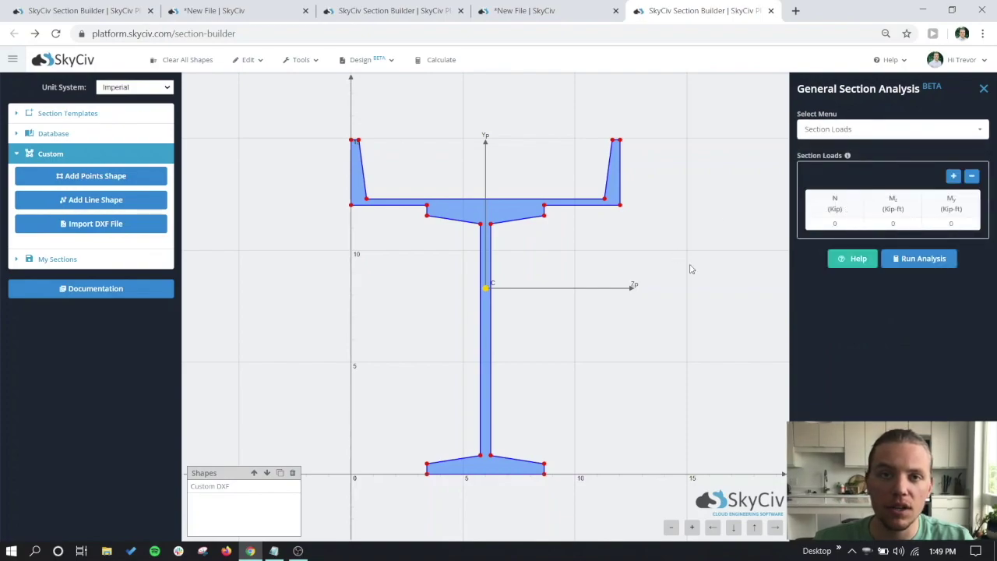